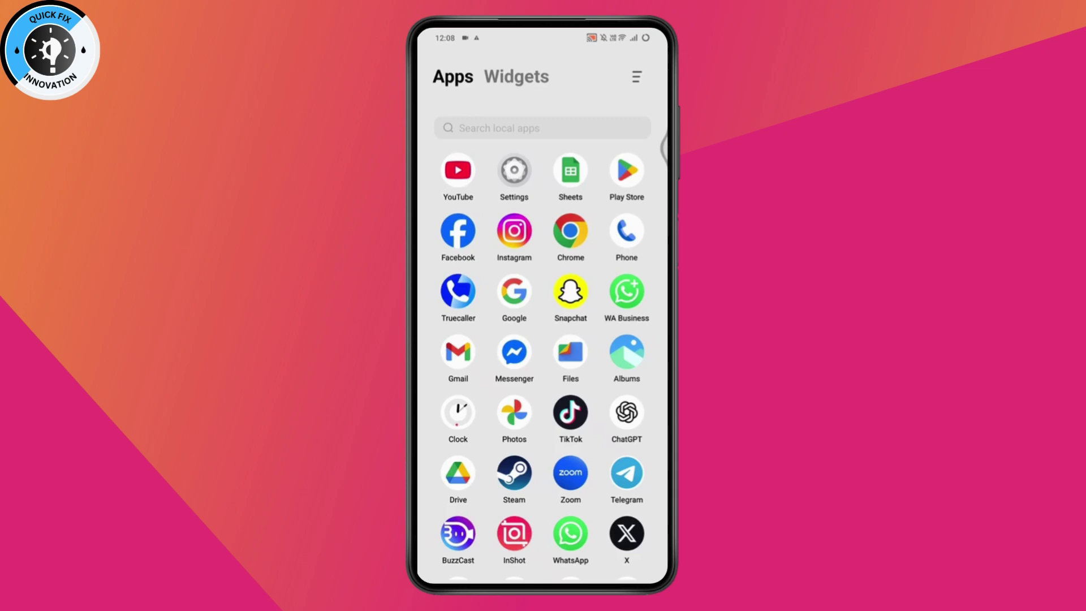
type("d")
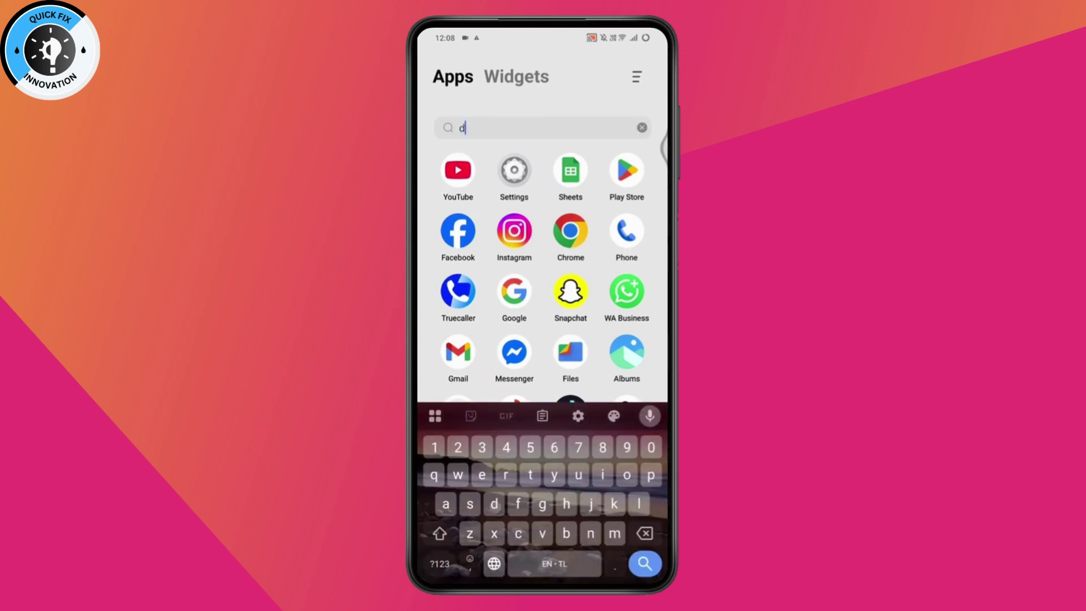
type("r")
Launch Google Drive, review its Settings from the navigation menu, then return home.
left_click(626, 172)
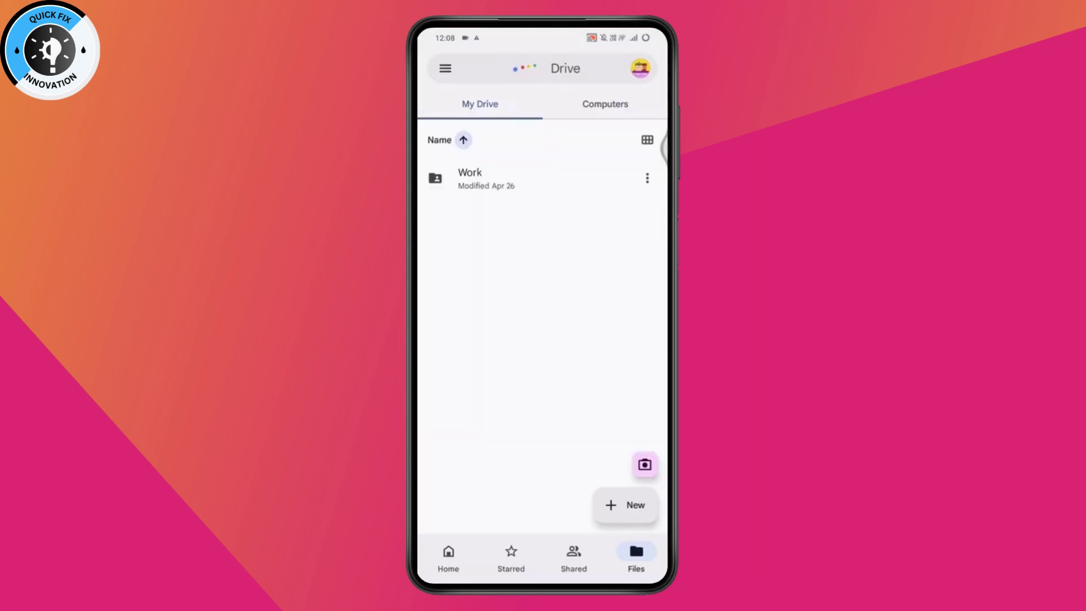
left_click(445, 68)
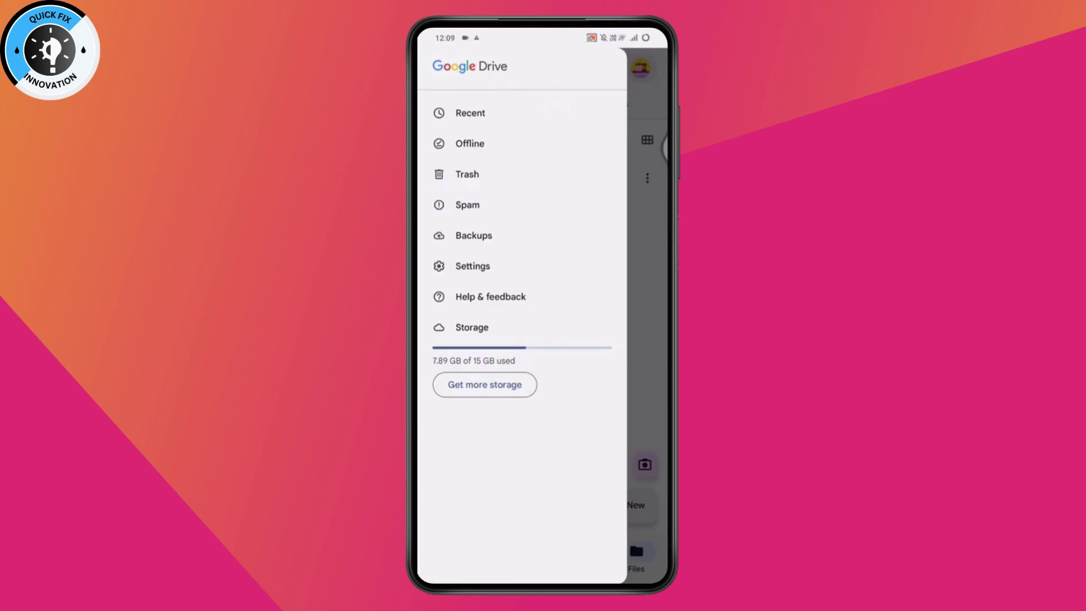
left_click(472, 266)
scroll(543, 340, "down", 2)
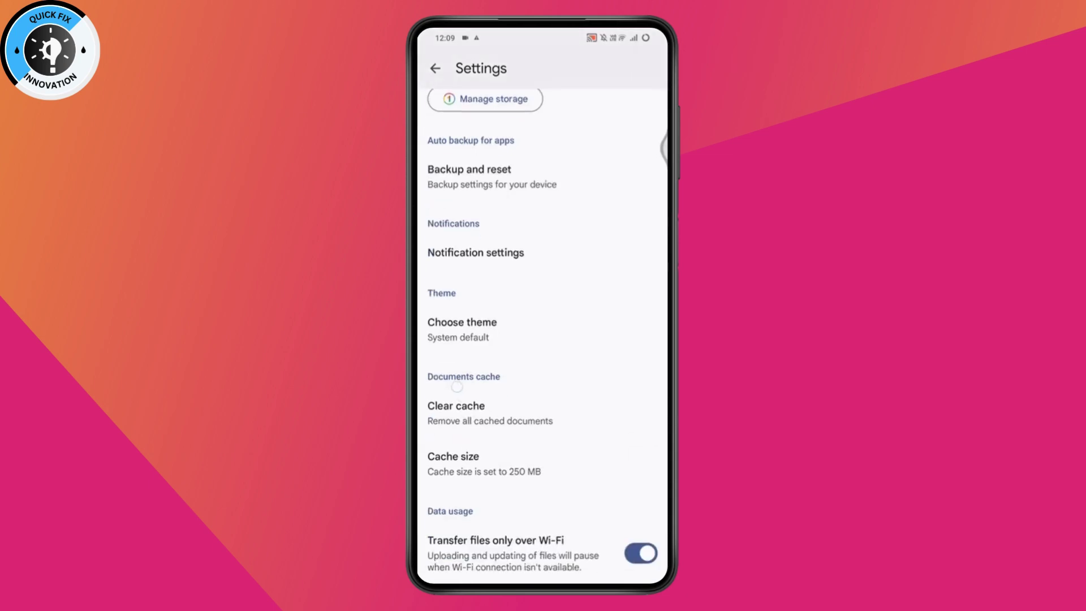
scroll(543, 339, "up", 2)
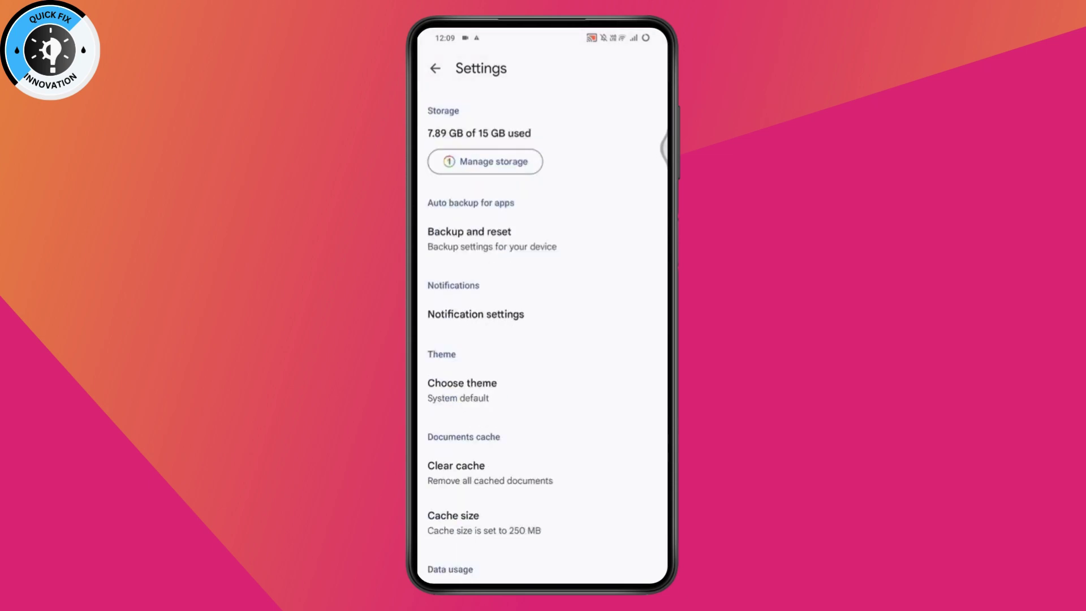
scroll(543, 340, "down", 2)
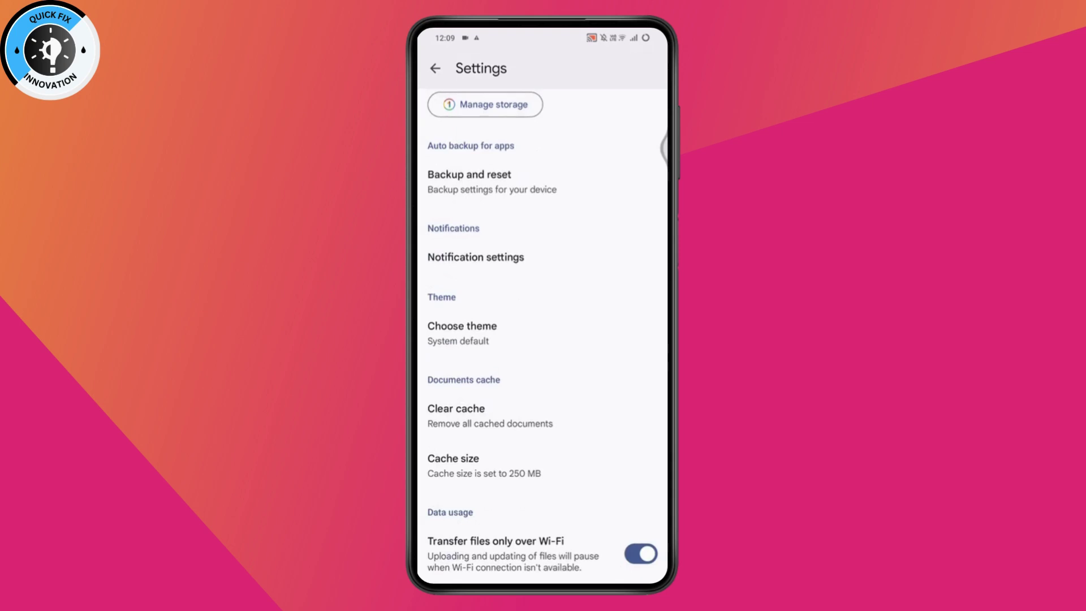
scroll(543, 340, "up", 2)
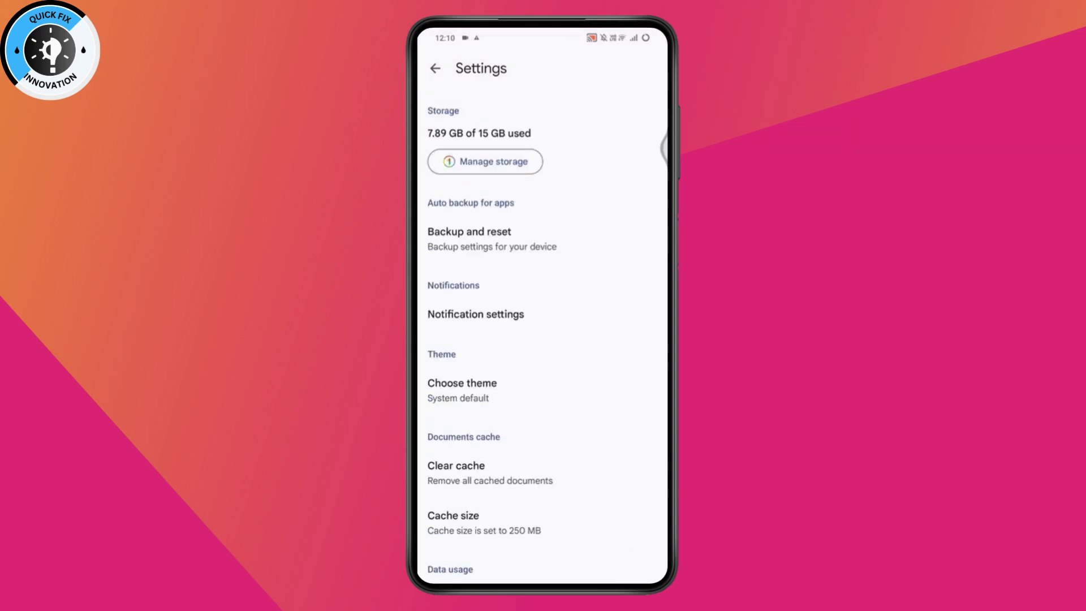
scroll(543, 339, "down", 2)
scroll(543, 340, "up", 2)
left_click_drag(569, 524, 562, 408)
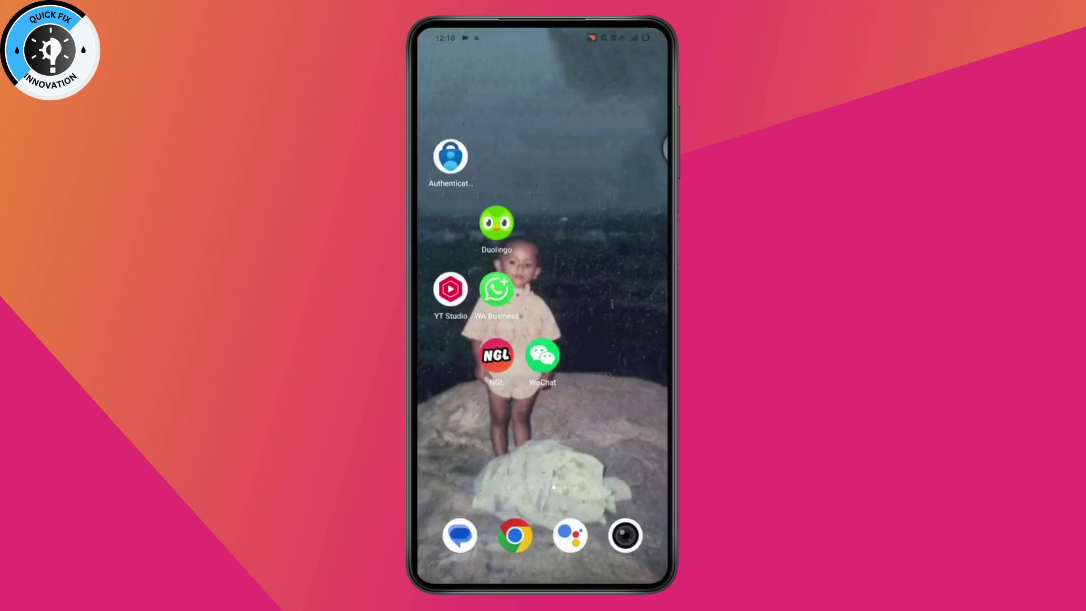
Launch Settings from the app drawer, glance at Privacy, then go to Security.
left_click_drag(543, 476, 544, 255)
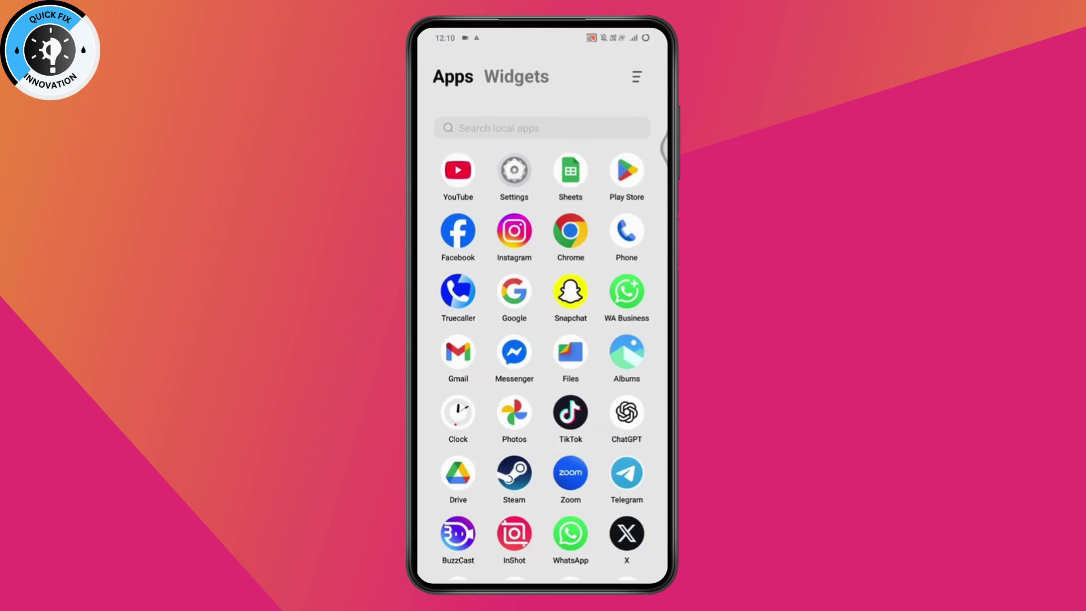
left_click(514, 171)
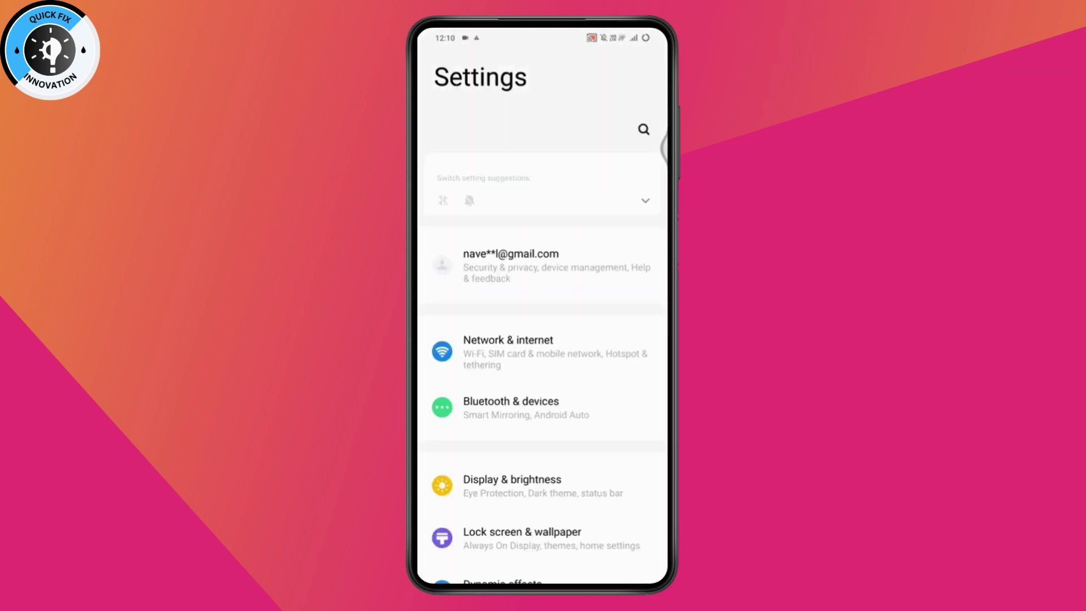
scroll(560, 343, "down", 5)
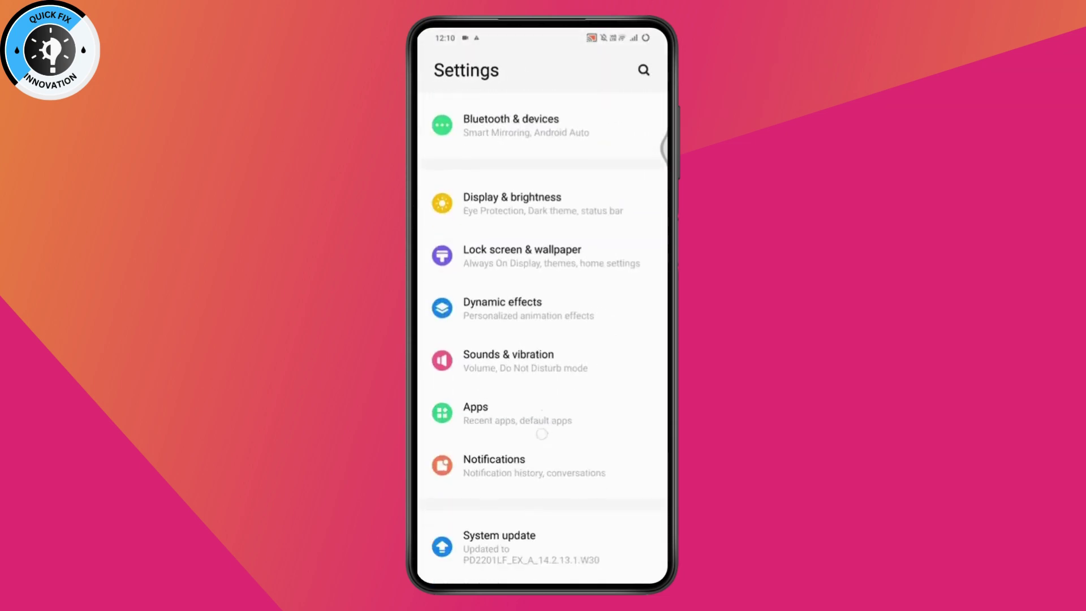
scroll(561, 343, "down", 3)
scroll(561, 343, "down", 4)
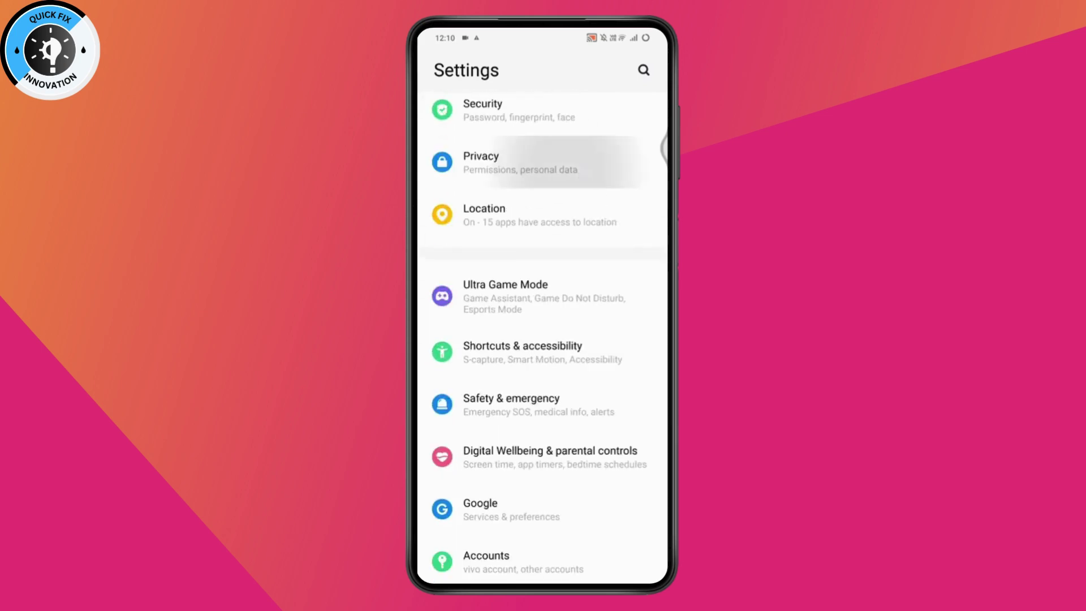
left_click(480, 162)
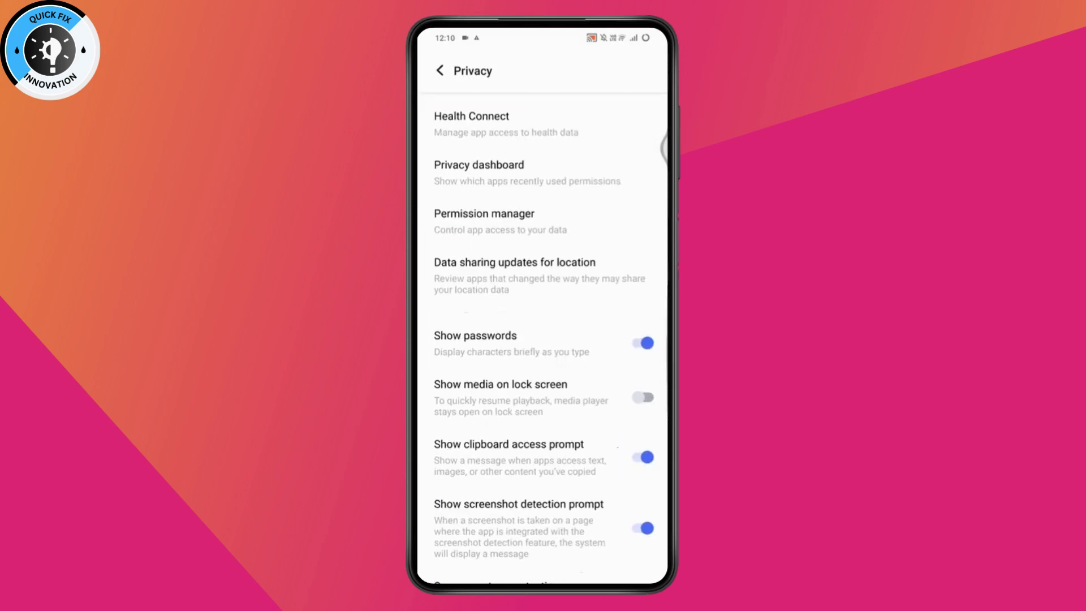
left_click(439, 70)
scroll(543, 339, "up", 2)
left_click(519, 220)
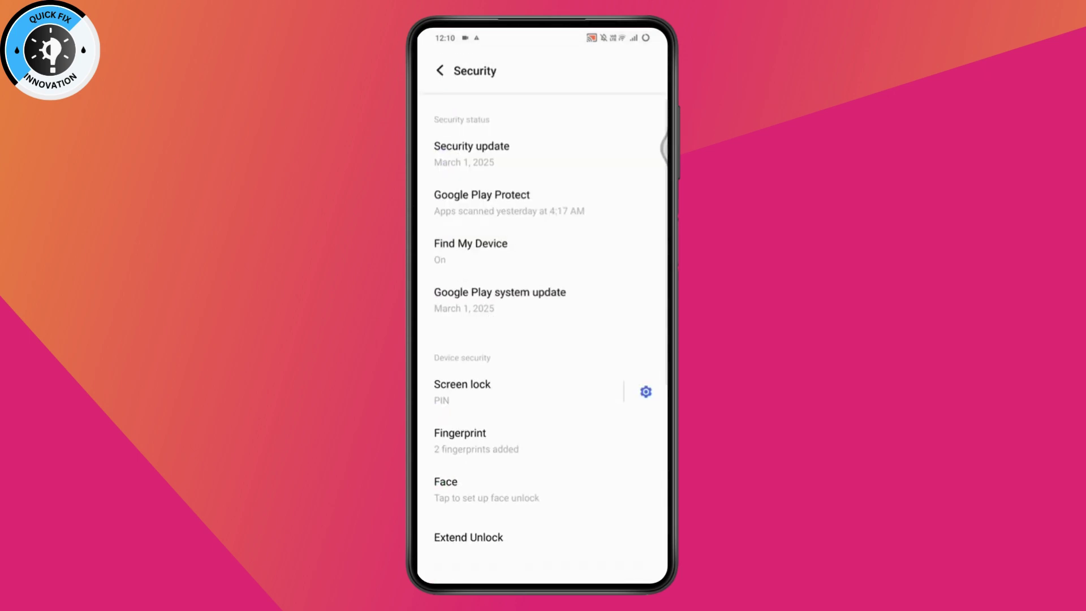
scroll(562, 350, "down", 5)
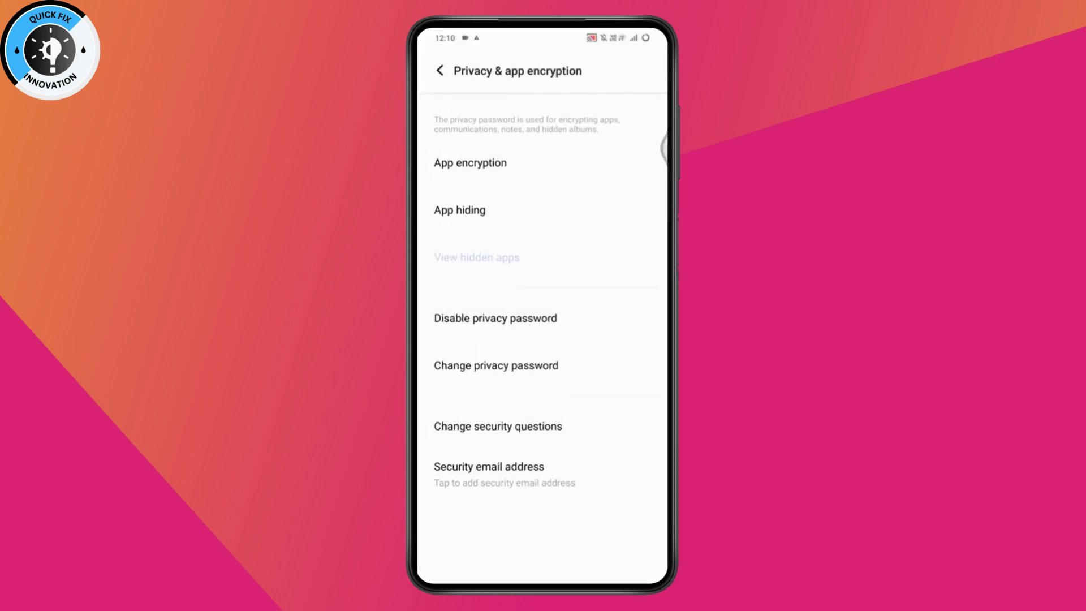
On App encryption, leave the app lock time unchanged and switch on Drive's toggle.
left_click(501, 166)
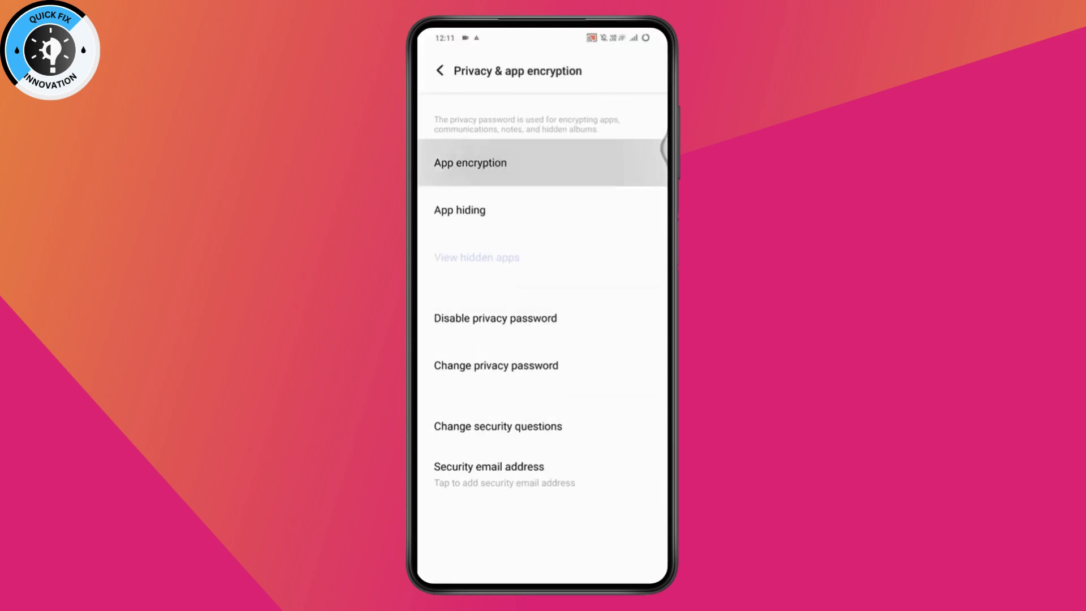
left_click(560, 127)
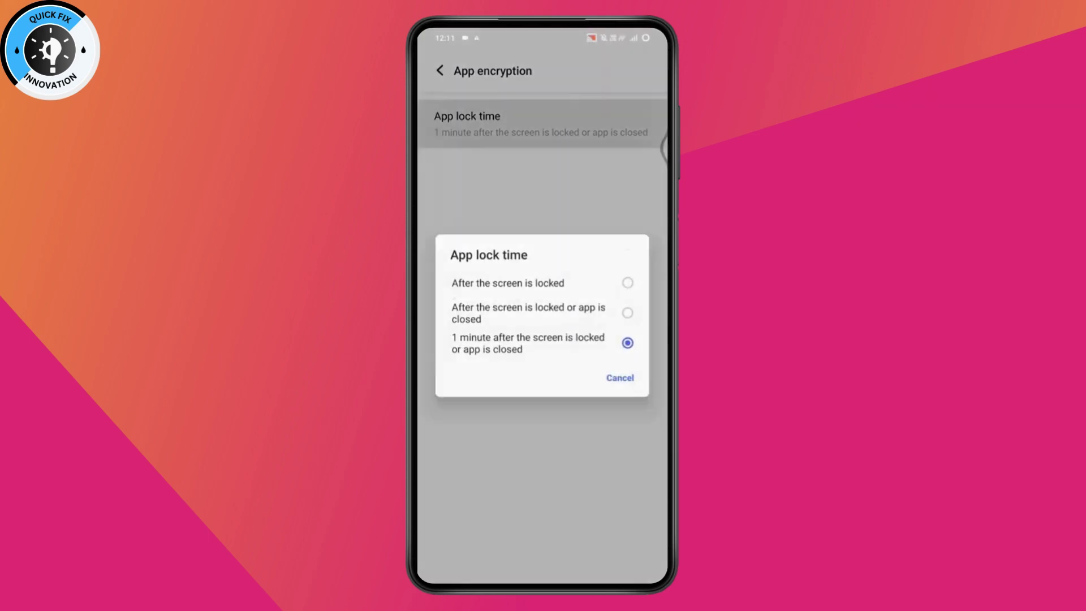
left_click(530, 463)
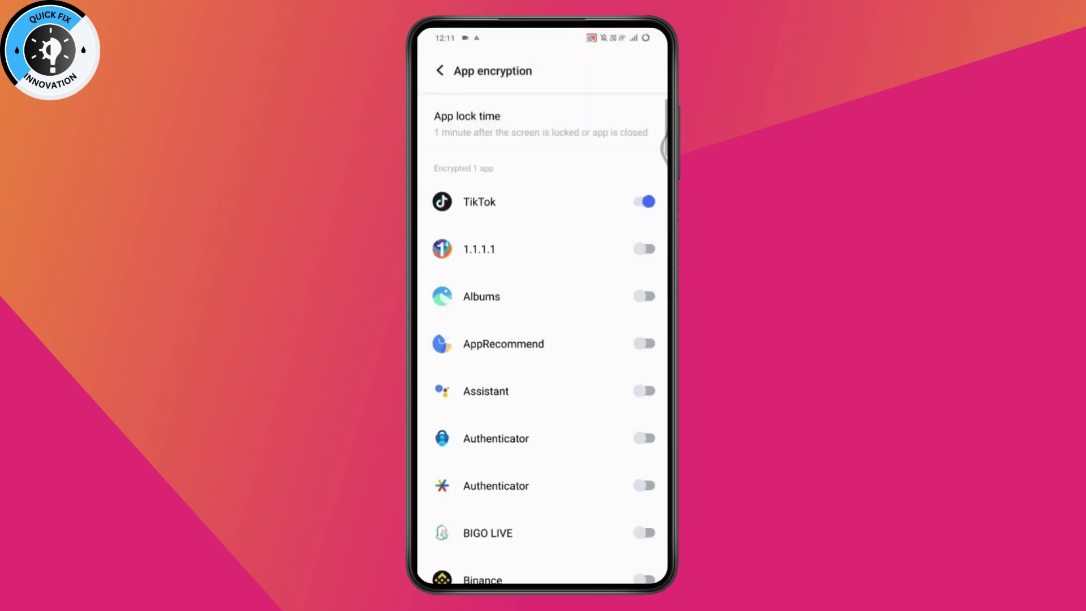
scroll(577, 315, "down", 5)
scroll(536, 388, "down", 4)
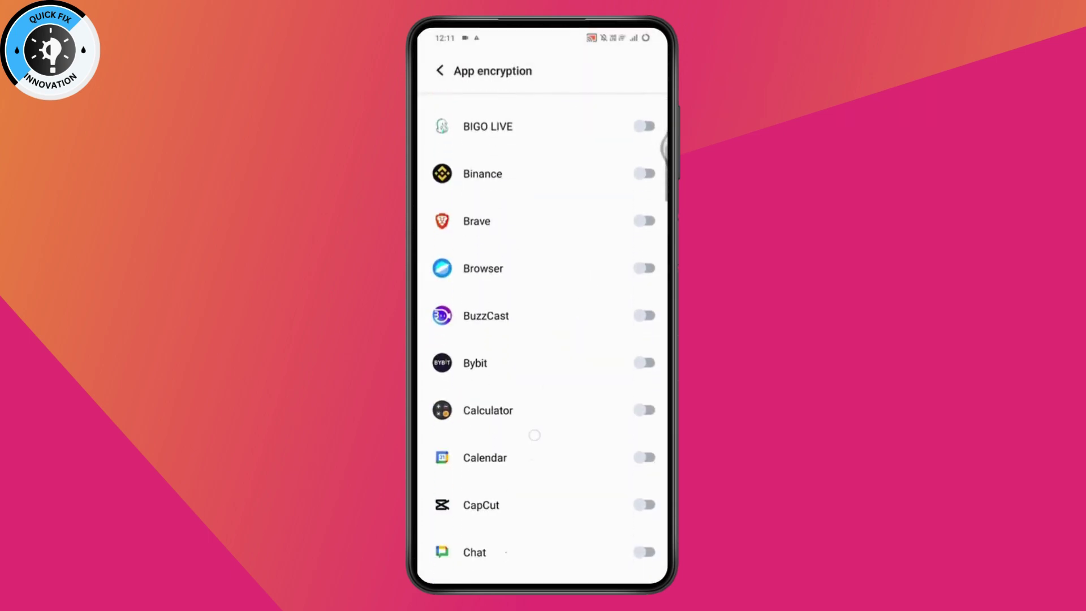
scroll(533, 436, "down", 5)
scroll(582, 310, "down", 3)
scroll(536, 419, "down", 2)
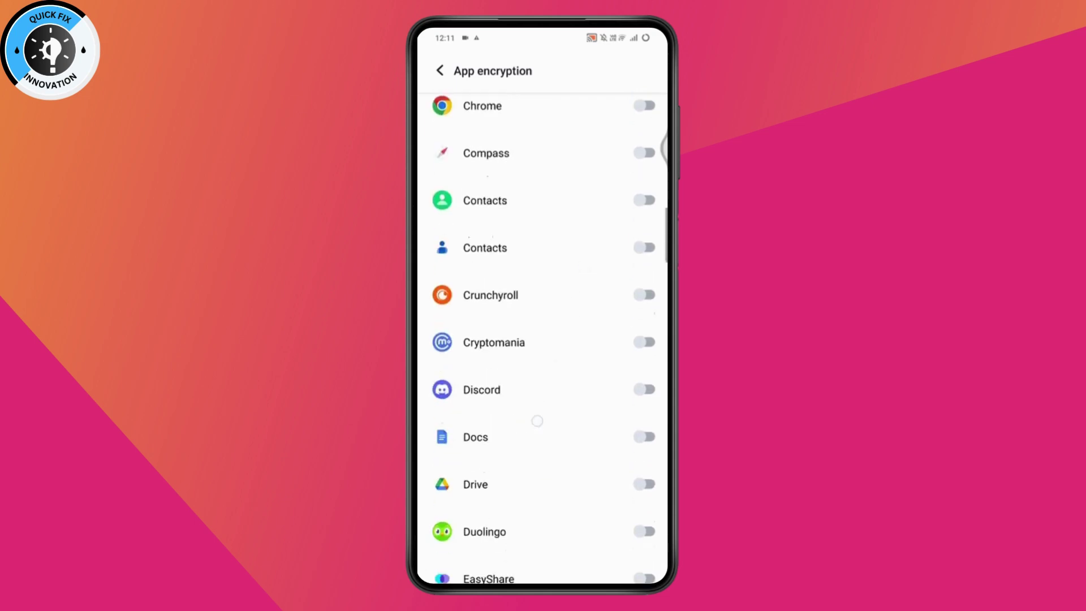
scroll(536, 420, "down", 4)
left_click(647, 323)
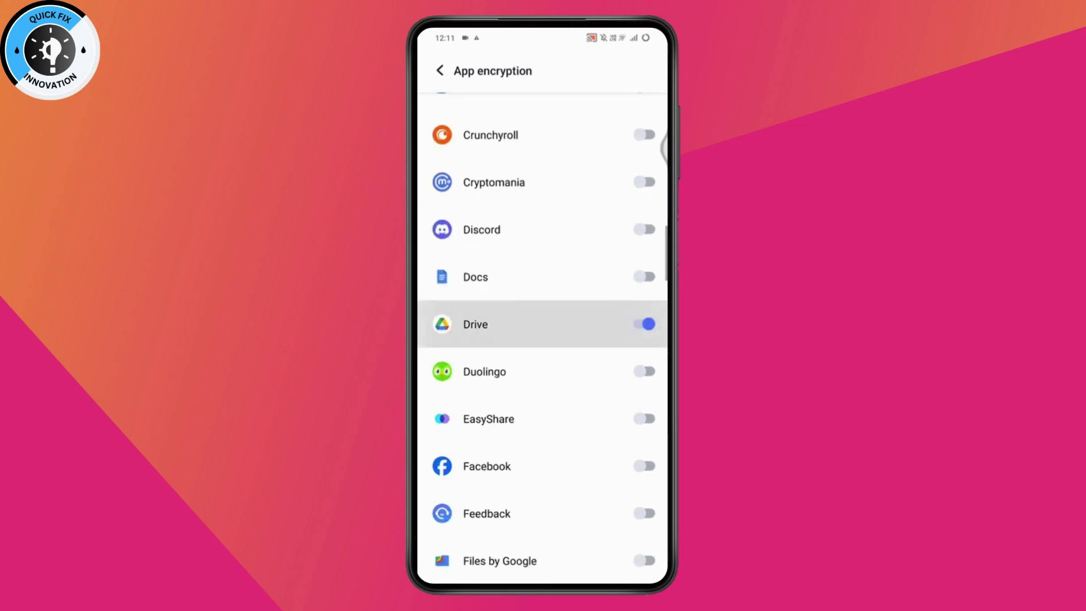